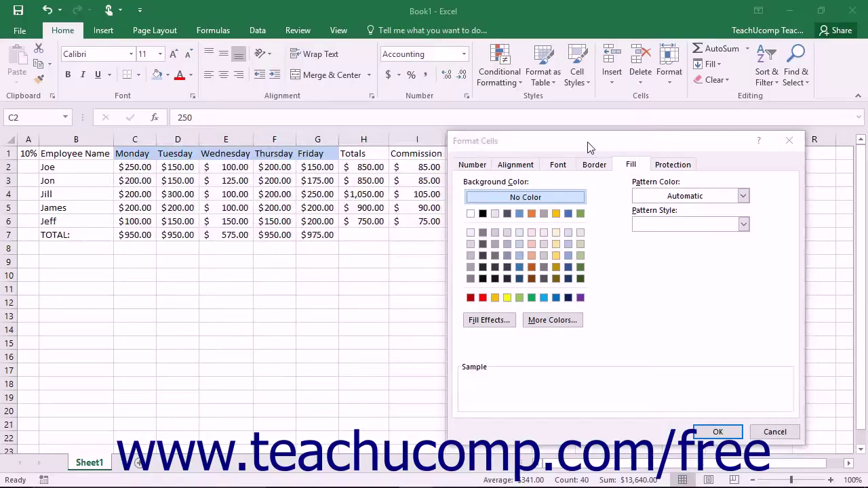
- Review the Number, Alignment, Font, Border, Fill and Protection tabs of Format Cells, then cancel without changes
click(538, 142)
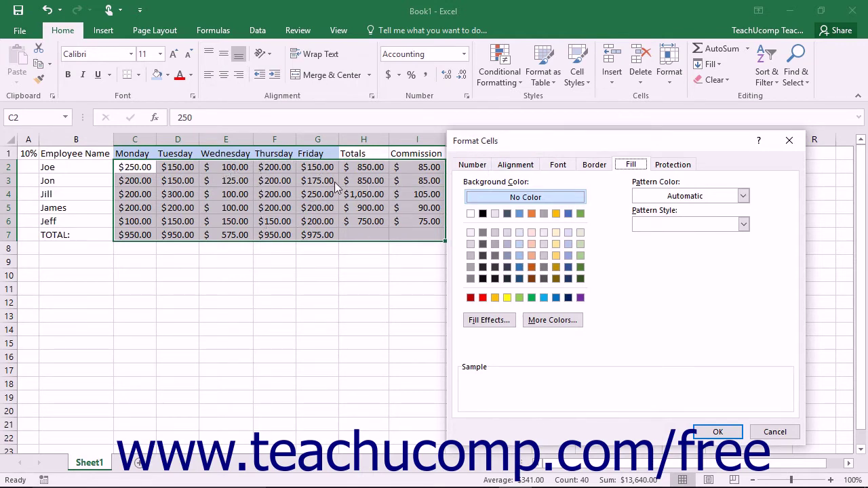
click(474, 166)
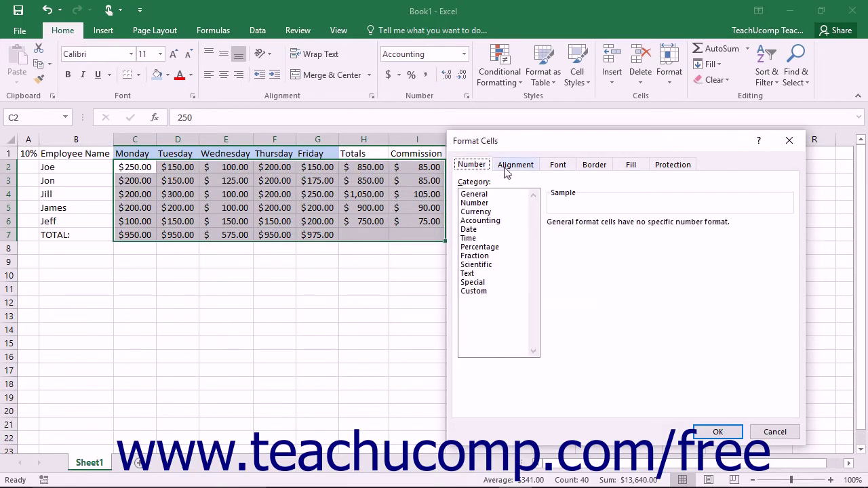
click(507, 167)
click(662, 166)
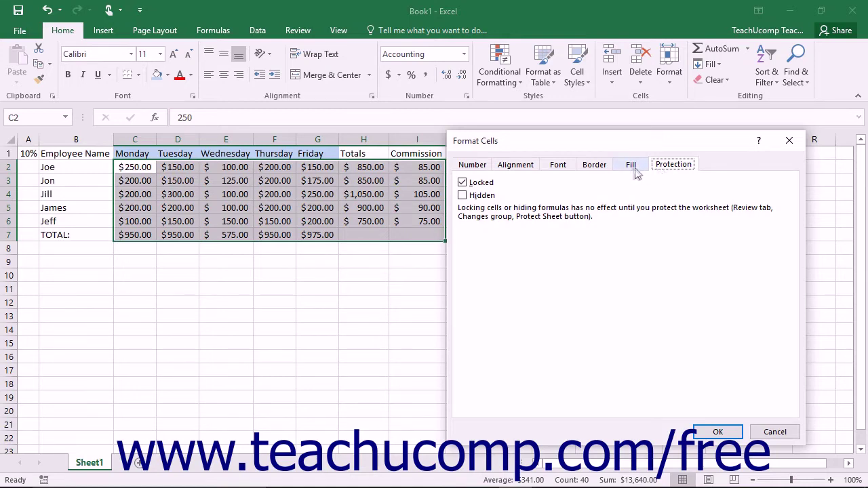
click(480, 166)
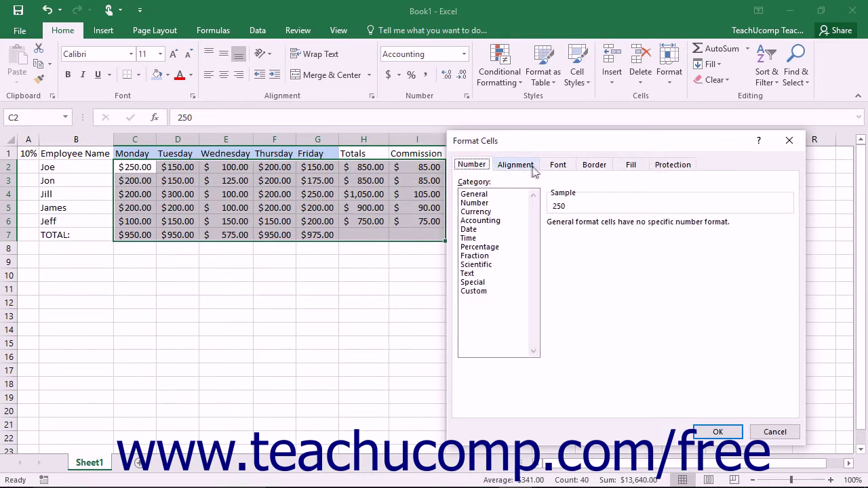
click(521, 167)
click(558, 166)
click(590, 167)
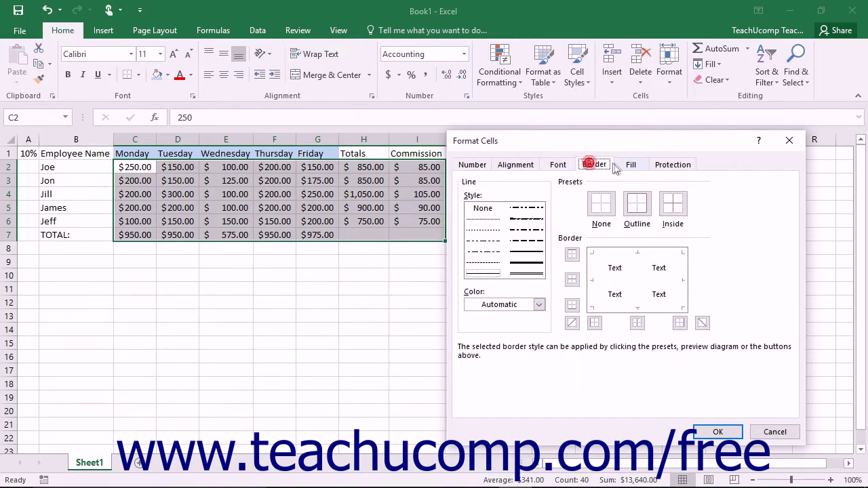
click(626, 167)
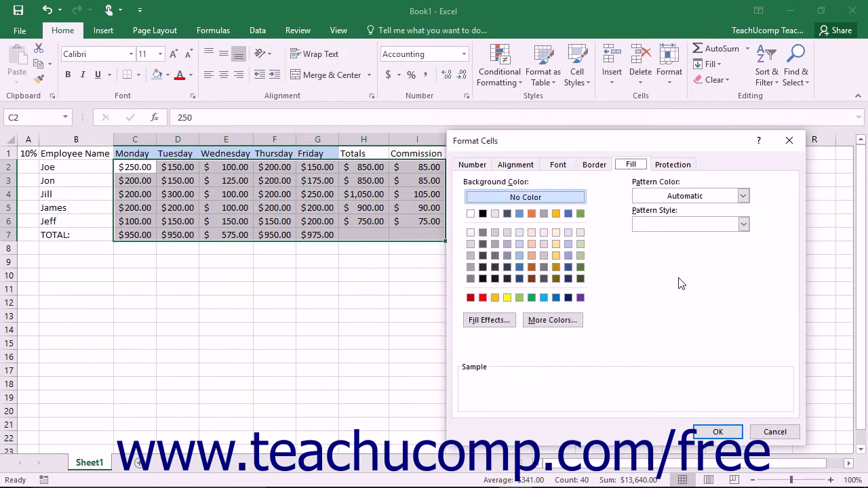
click(773, 431)
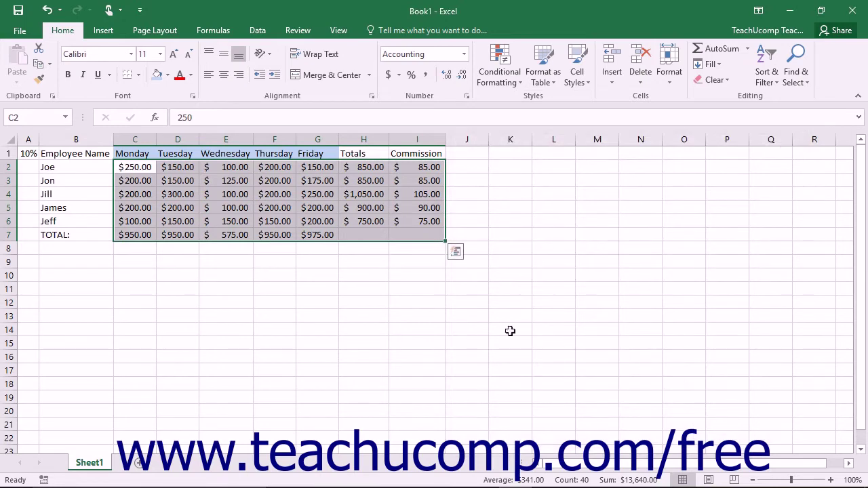
- Give C2:I7 a Currency format with no symbol and 2 decimal places
click(135, 170)
drag(143, 171, 401, 234)
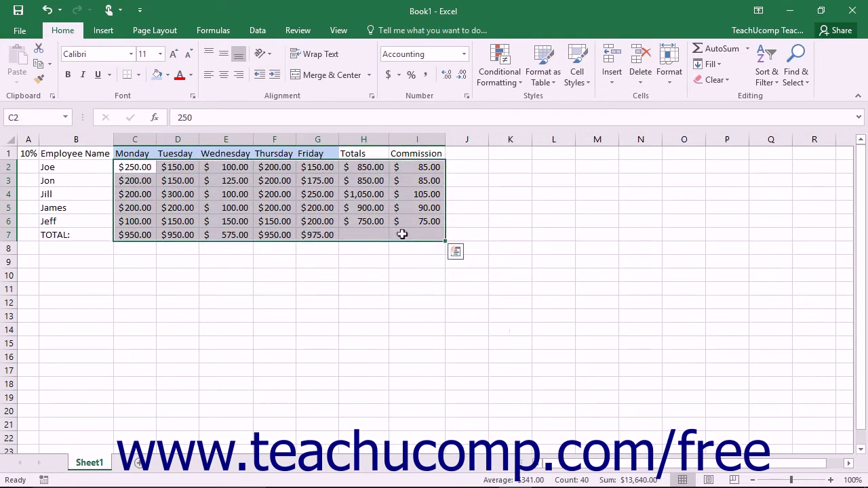
click(670, 76)
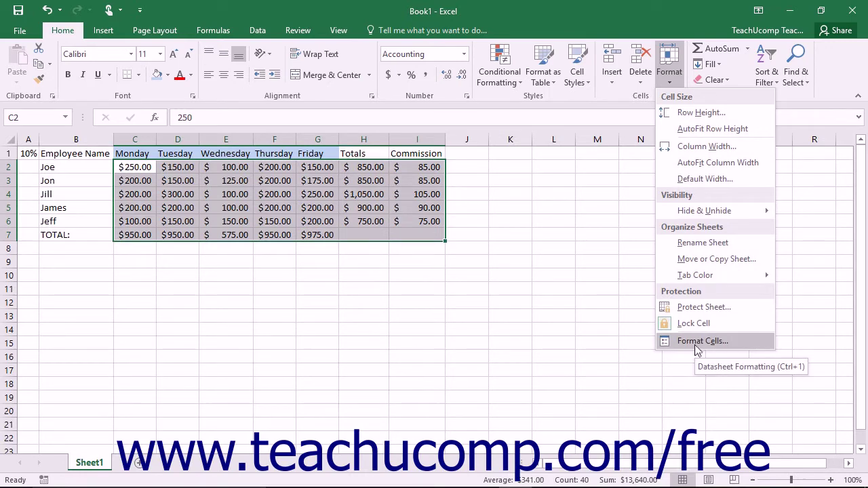
click(698, 344)
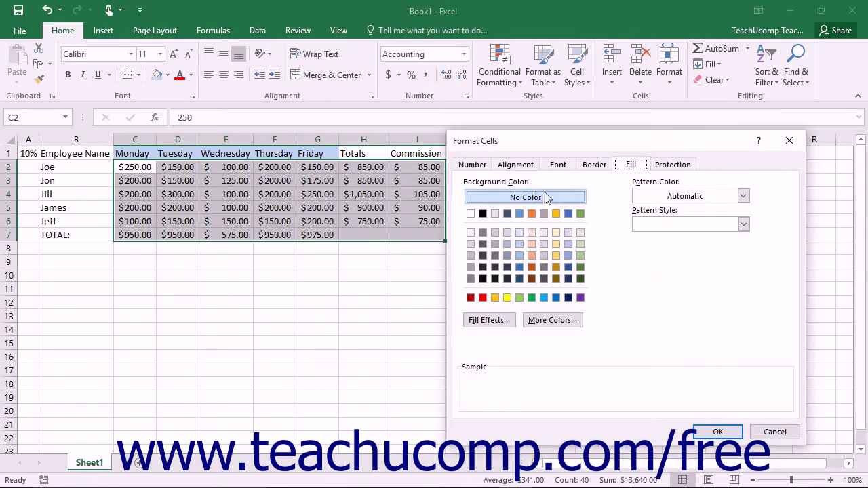
click(466, 169)
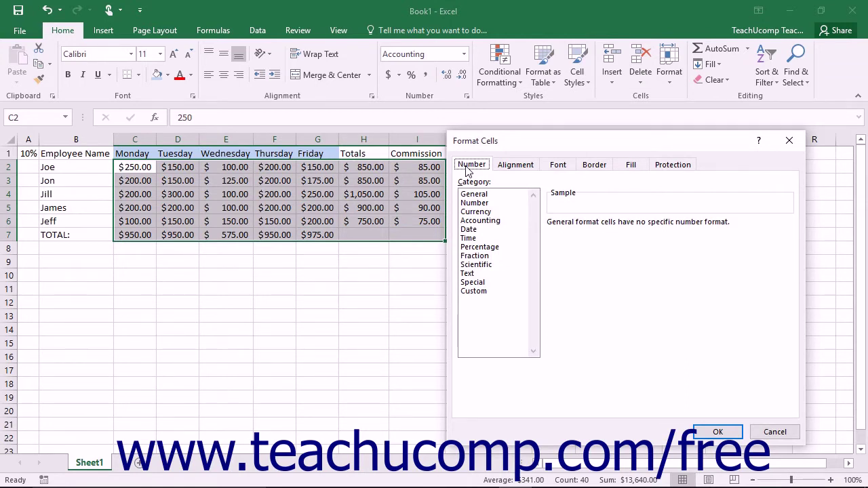
click(488, 212)
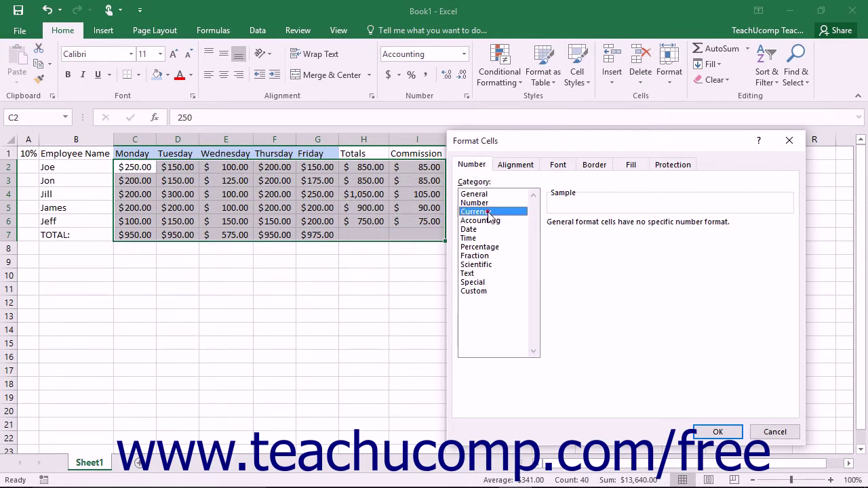
click(717, 432)
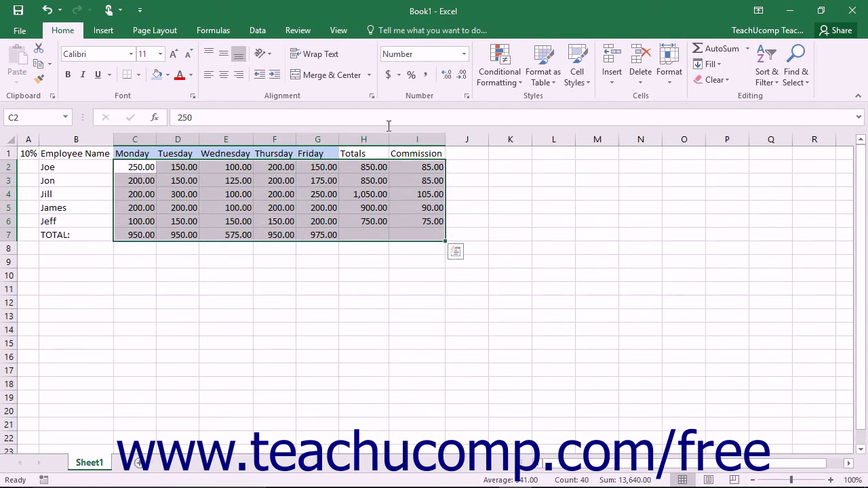
- Switch the C2:I7 figures from Currency to General format so they read 250, 1050
click(466, 97)
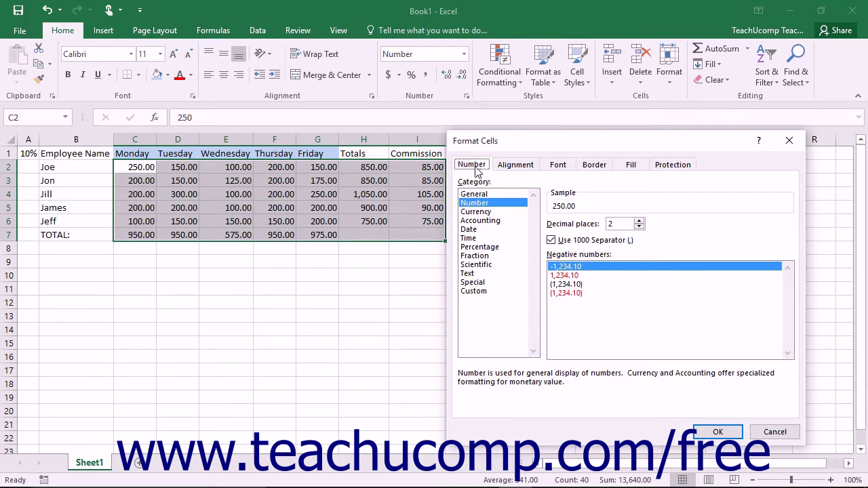
click(485, 213)
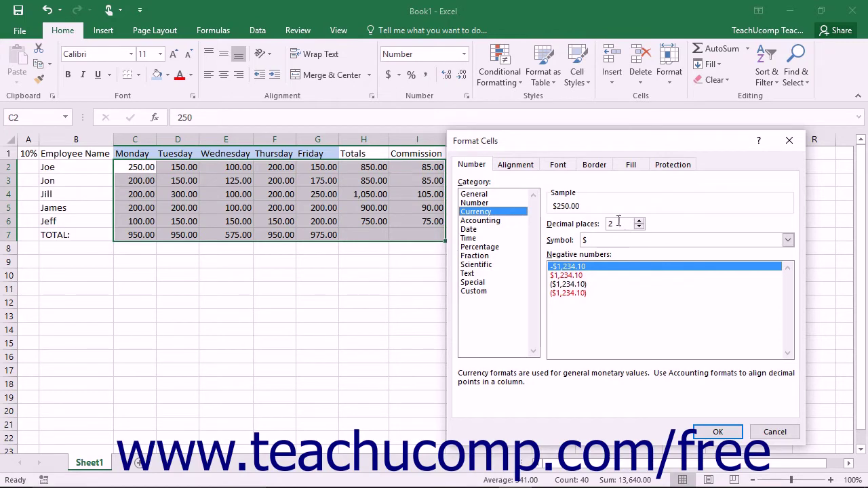
click(492, 195)
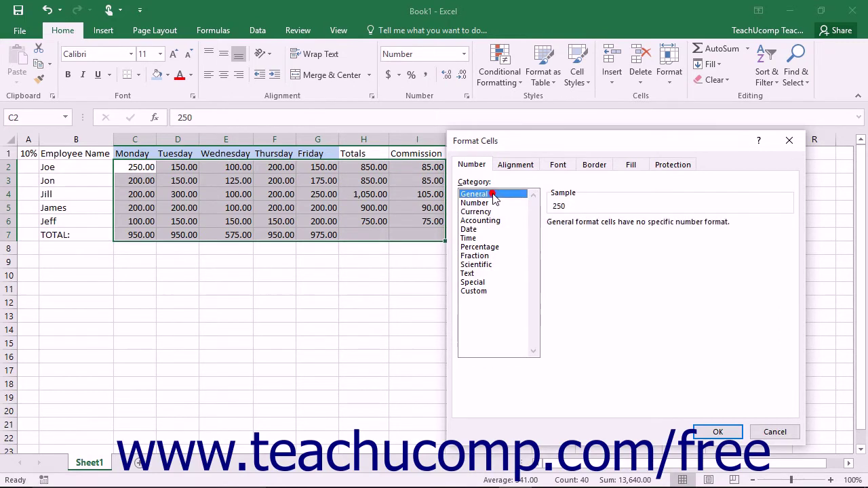
click(718, 431)
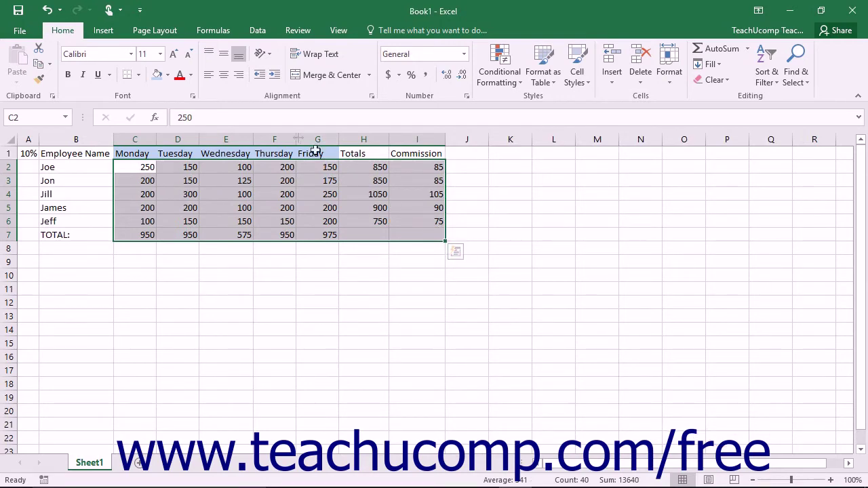
click(372, 96)
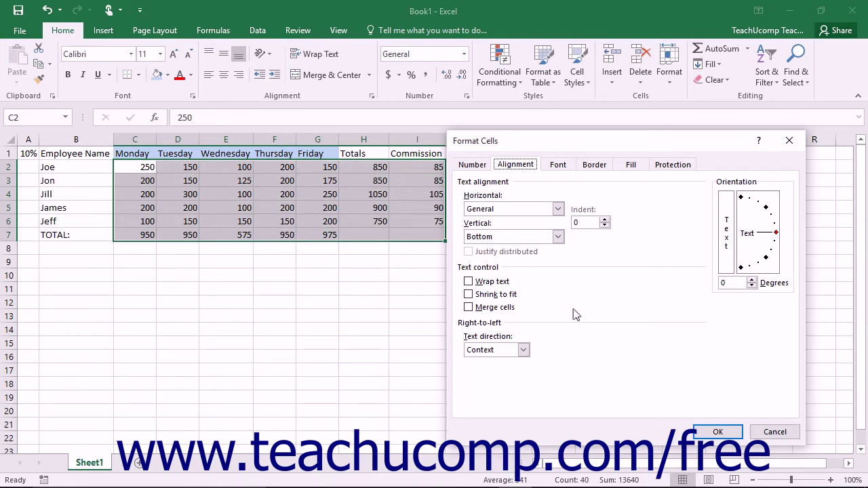
click(760, 432)
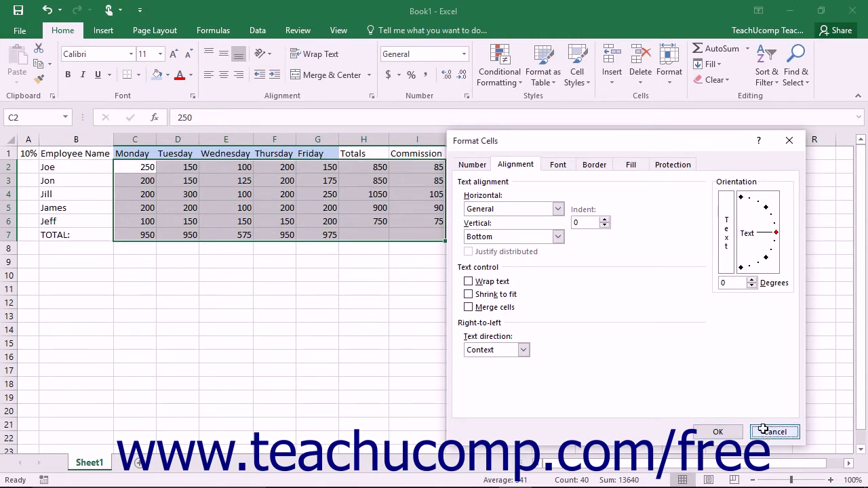
- Merge and centre F8:I8, unmerge it again via Merge cells, then select headers C1:G1
drag(281, 252, 403, 249)
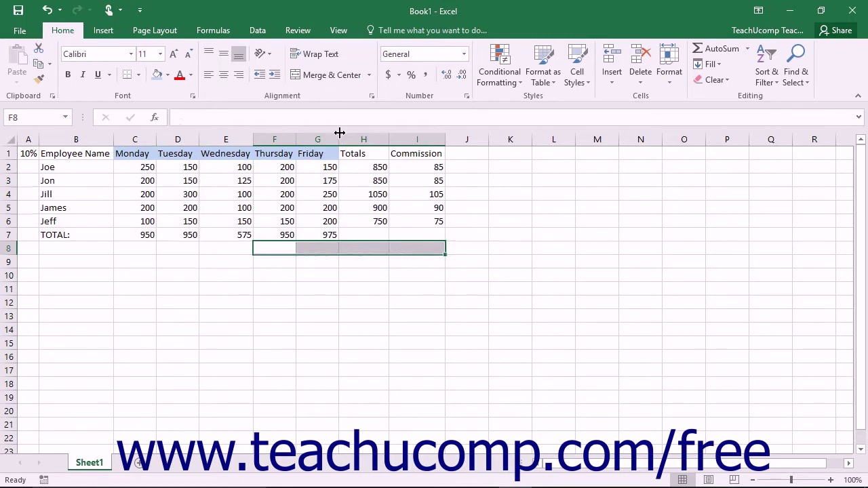
click(339, 76)
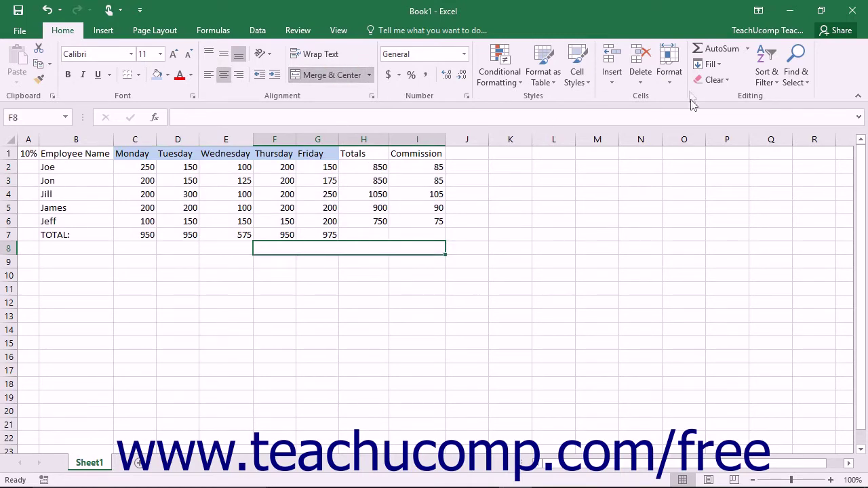
click(669, 75)
click(701, 340)
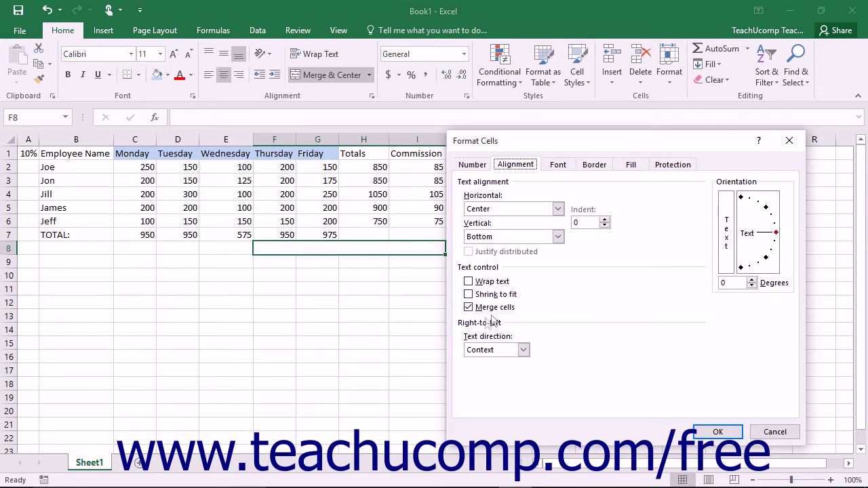
click(468, 308)
click(468, 308)
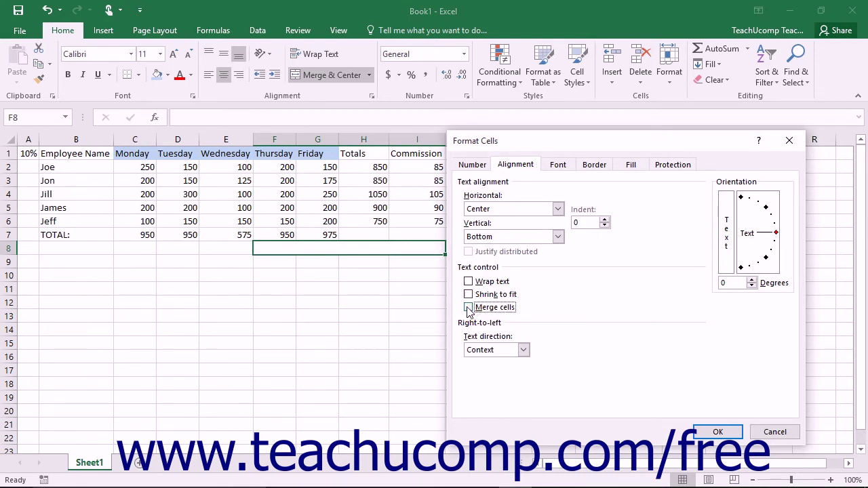
click(716, 431)
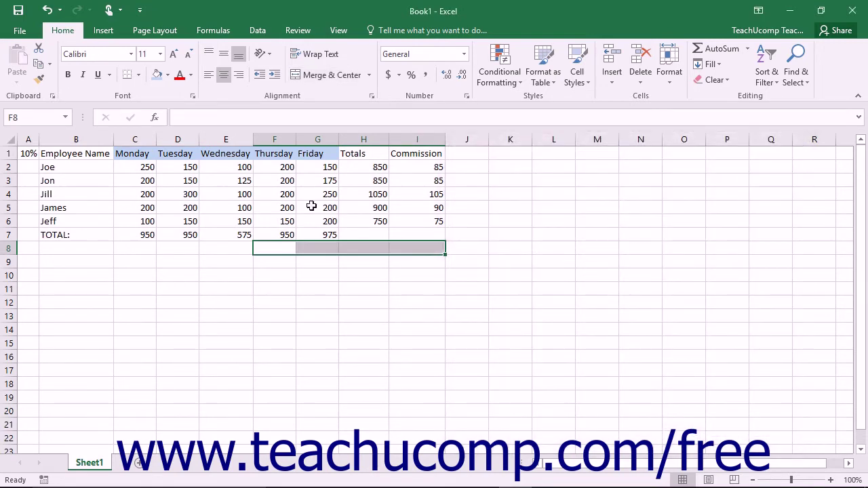
drag(141, 155, 310, 154)
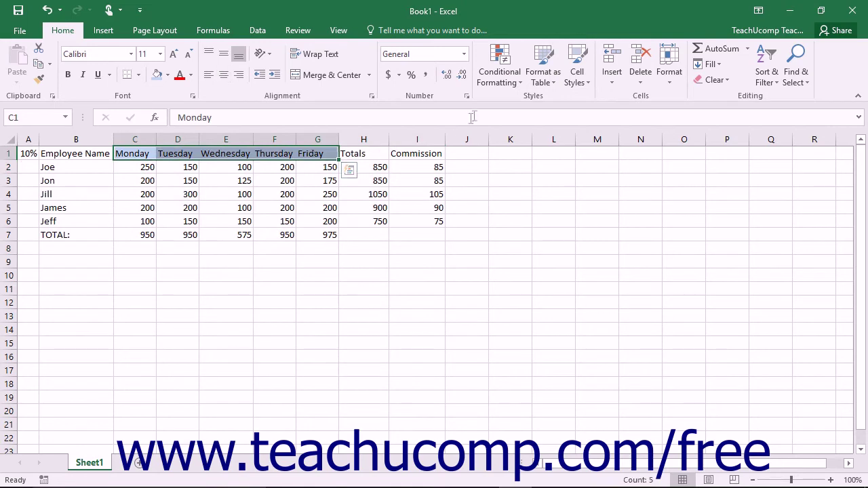
- Open Format Cells for C1:G1 and view their Calibri, Regular, size 11 font settings
click(371, 96)
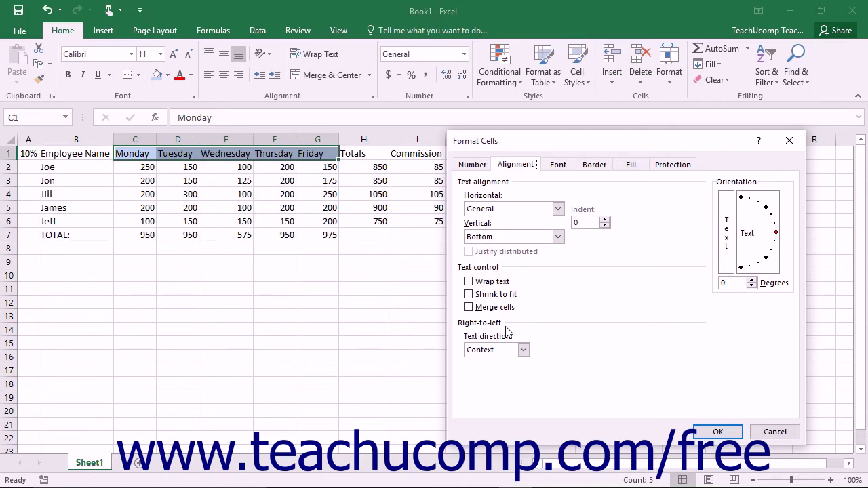
click(556, 166)
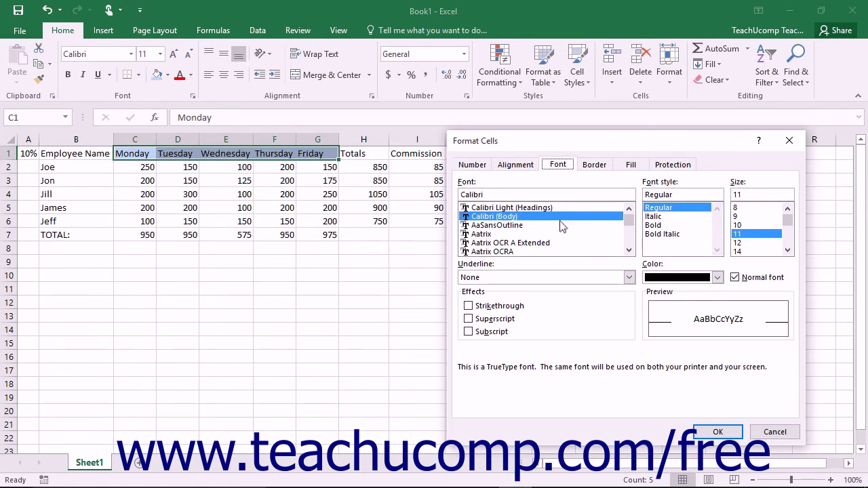
click(552, 186)
click(629, 277)
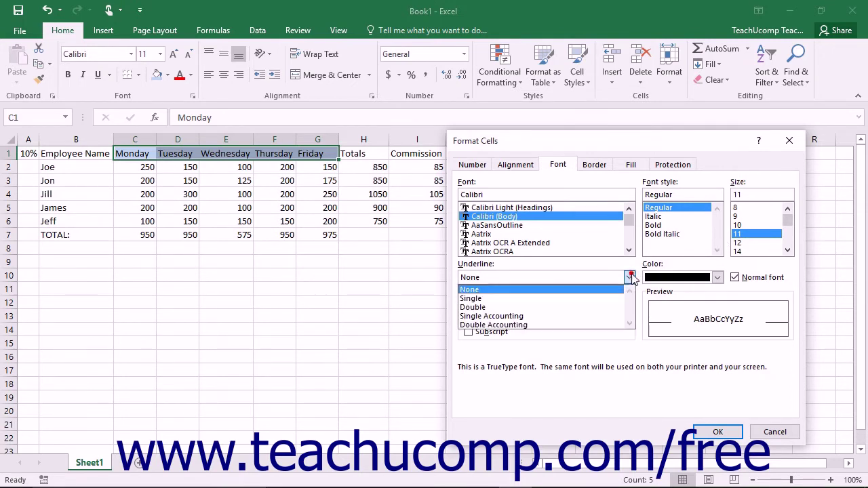
click(629, 277)
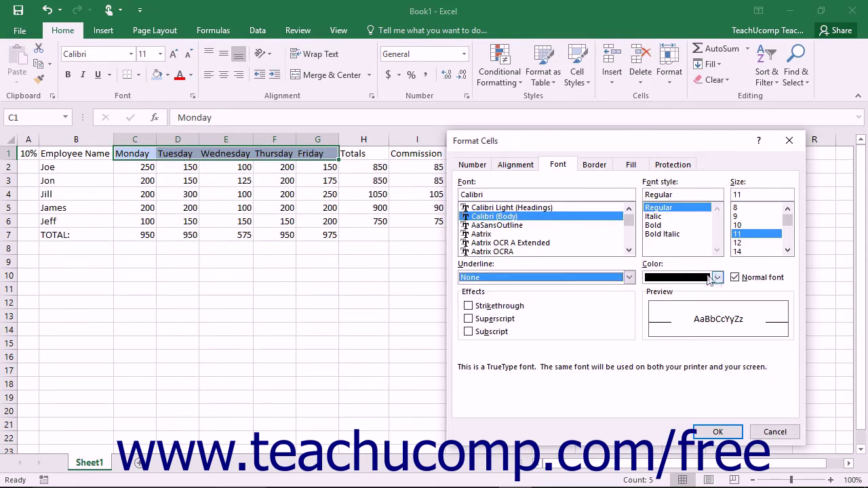
click(713, 278)
click(717, 278)
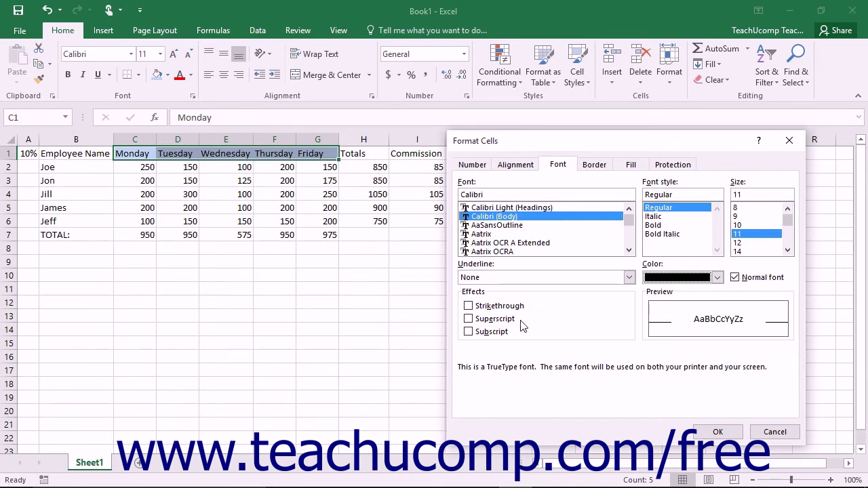
click(693, 322)
- Choose a dark blue double line style for borders
click(594, 165)
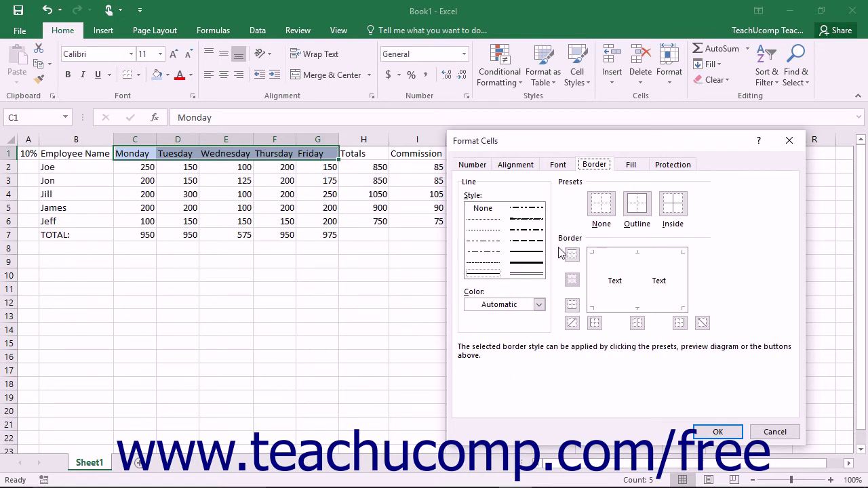
click(535, 274)
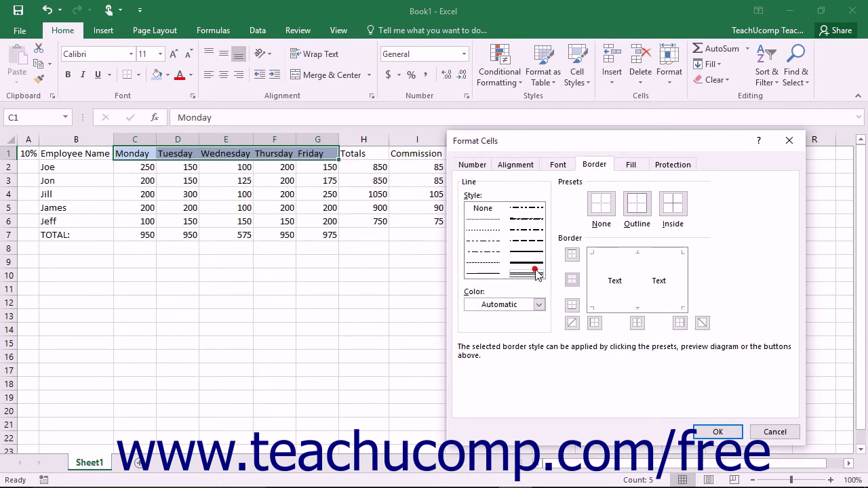
click(539, 305)
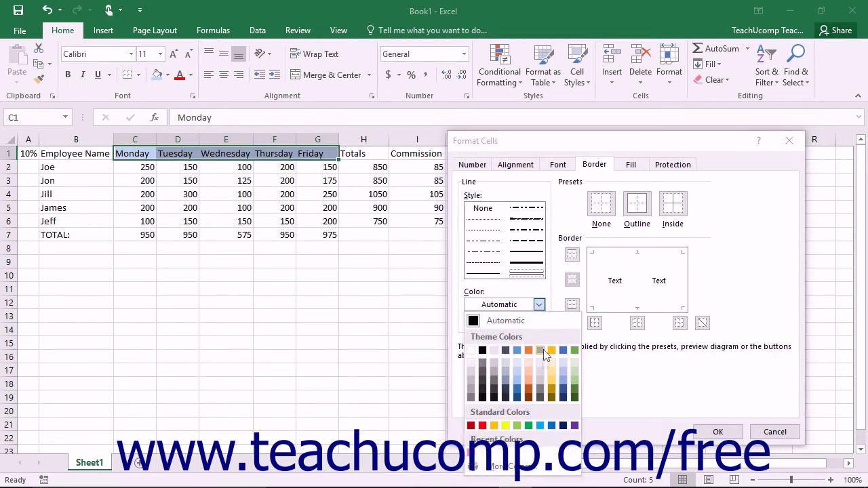
click(563, 425)
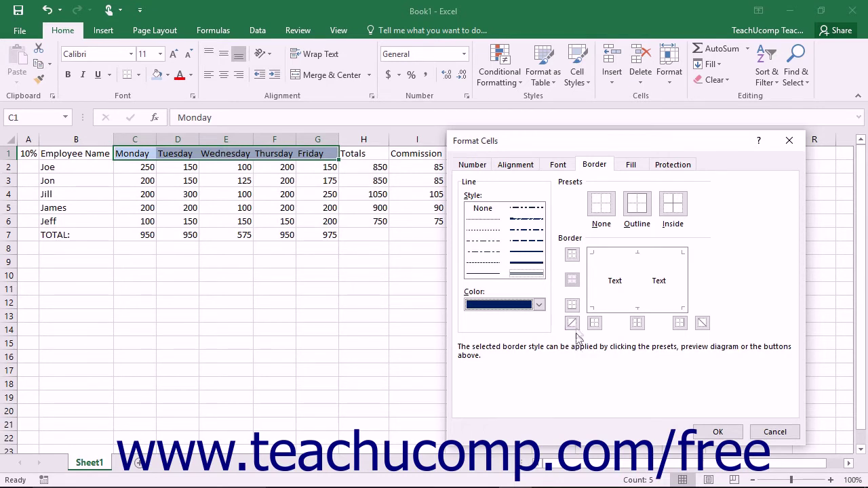
- Try diagonal, Outline and Inside border presets, then reset the borders to None
click(572, 323)
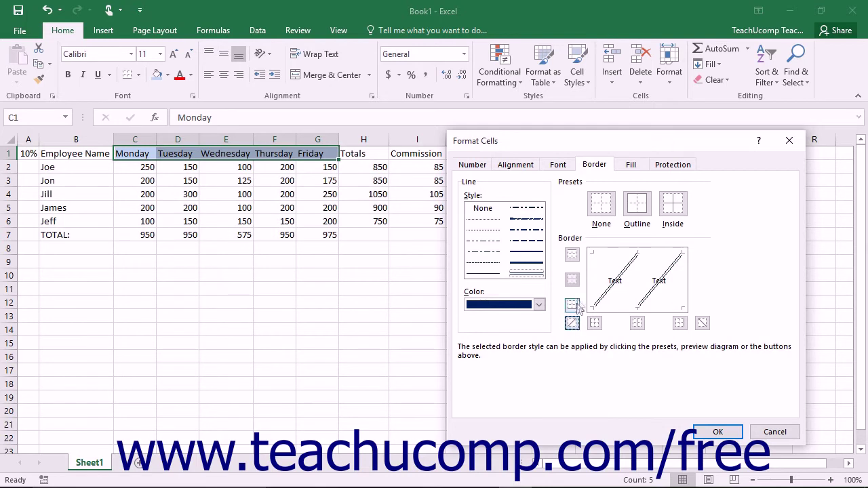
click(599, 212)
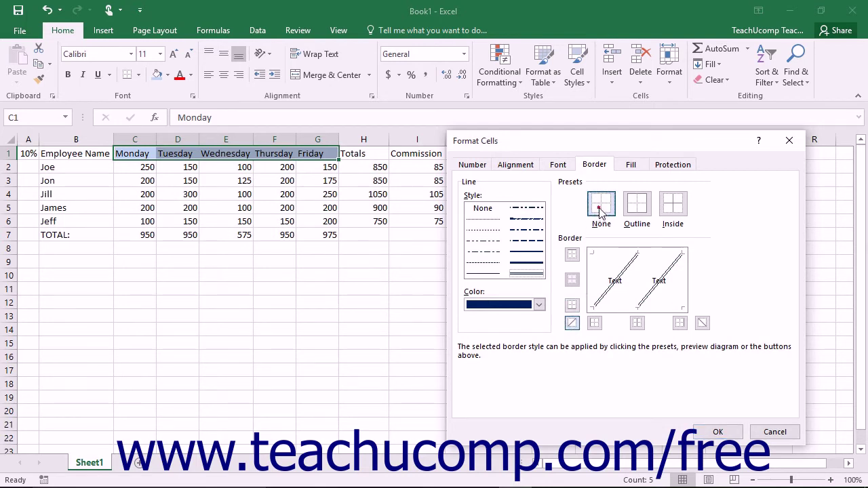
click(636, 207)
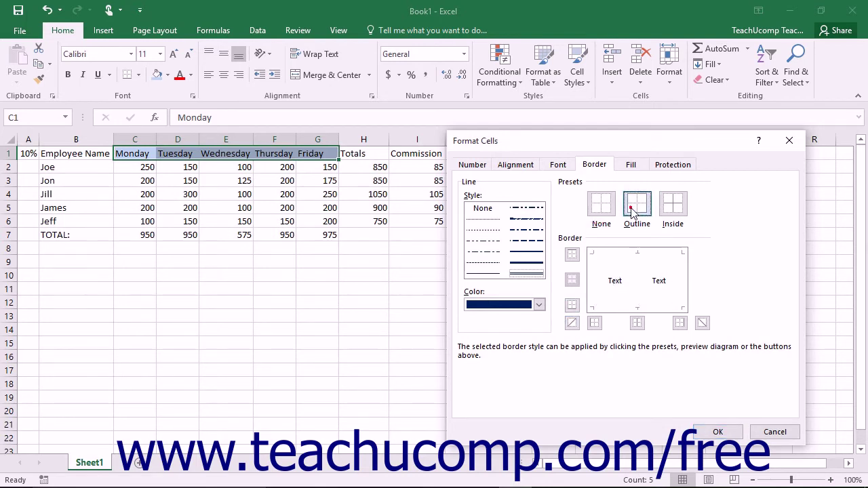
click(675, 206)
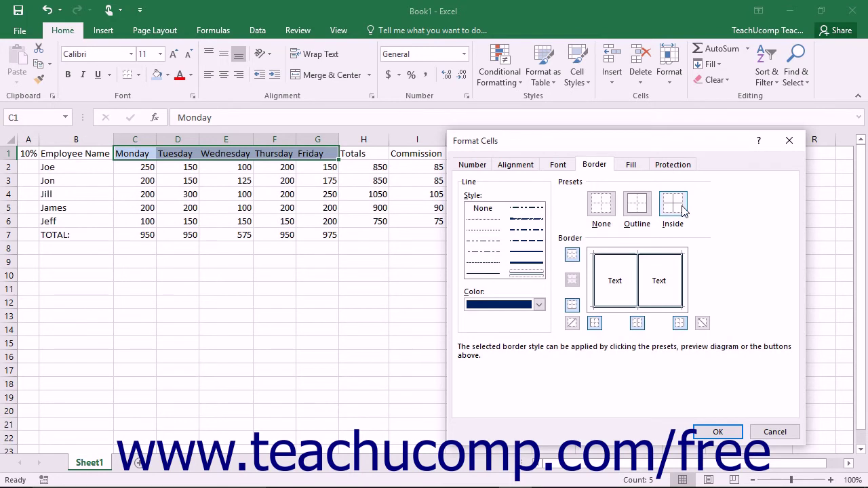
click(601, 210)
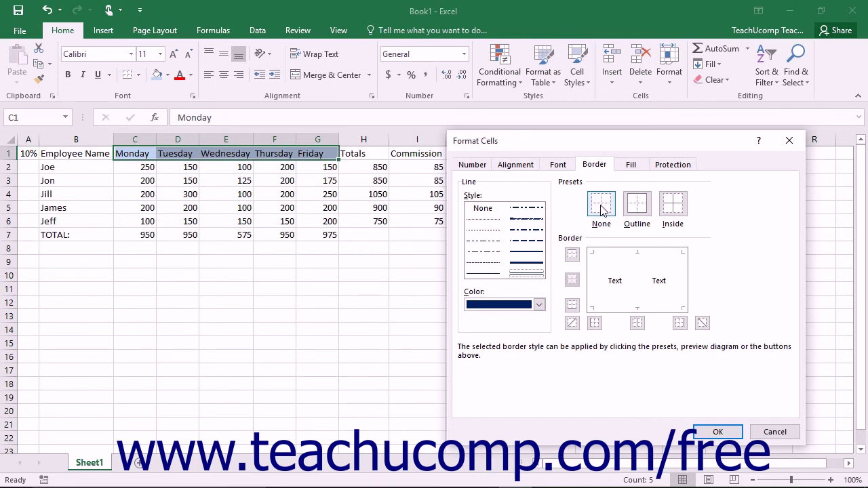
- Set the header background fill to gold (RGB 255, 192, 0) and bring up More Colors
click(629, 165)
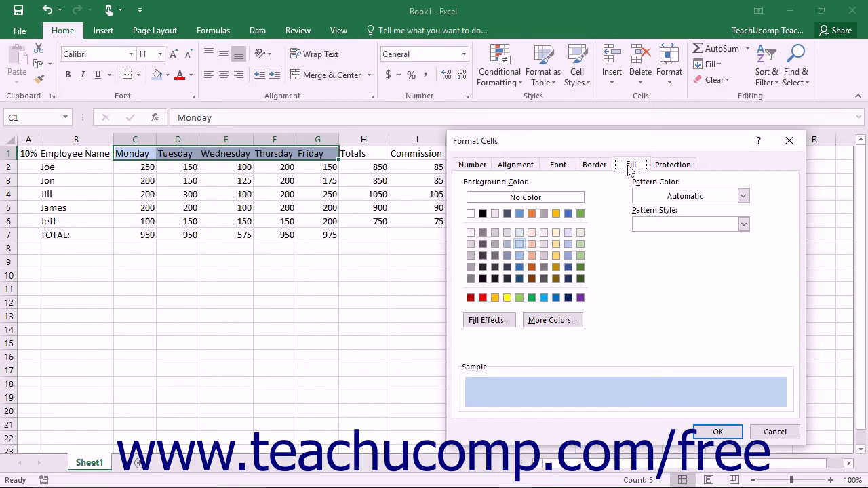
click(556, 215)
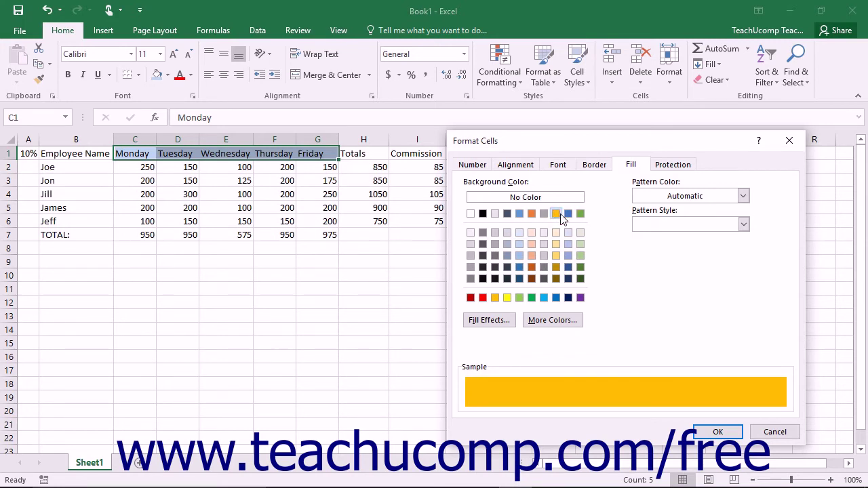
click(552, 320)
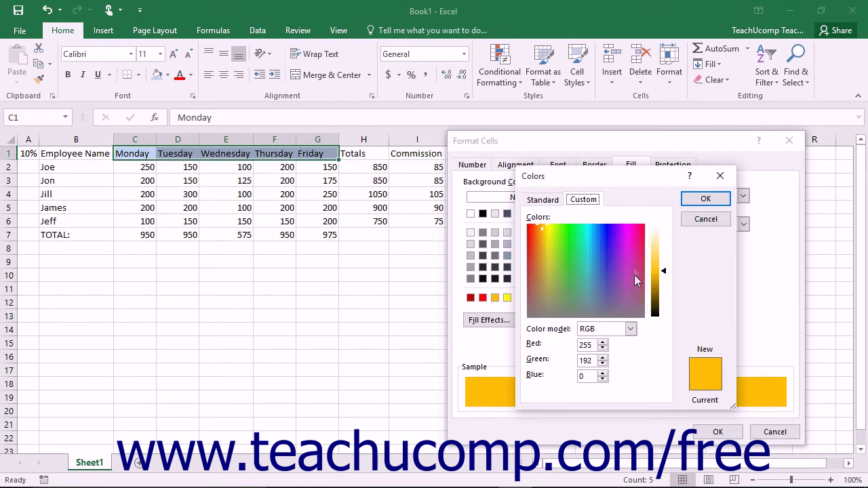
- Pick a pink standard colour, then fine-tune it to custom magenta RGB 220, 36, 211
click(552, 201)
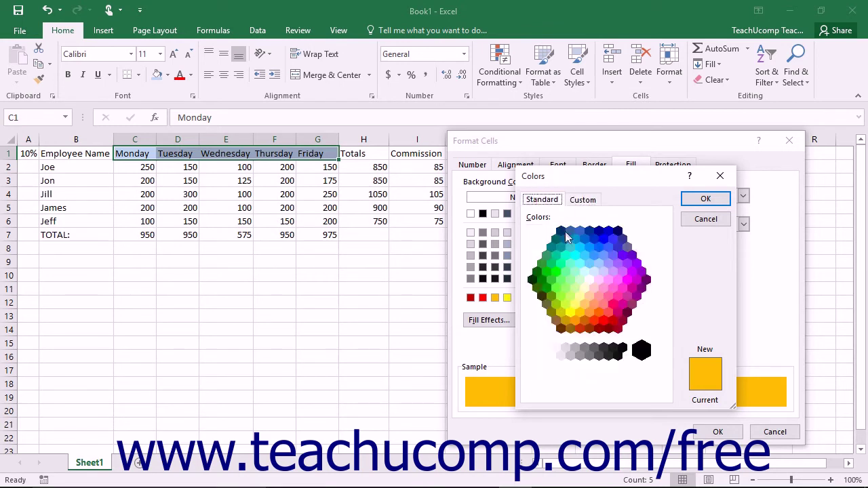
click(625, 298)
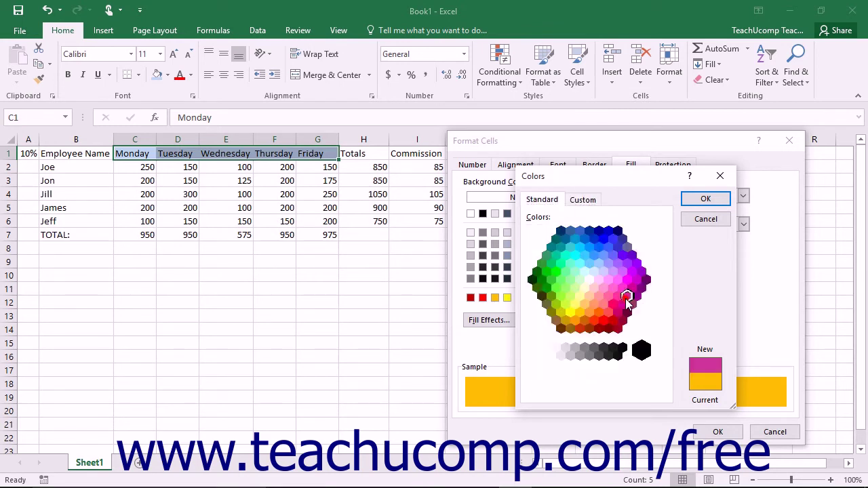
click(584, 199)
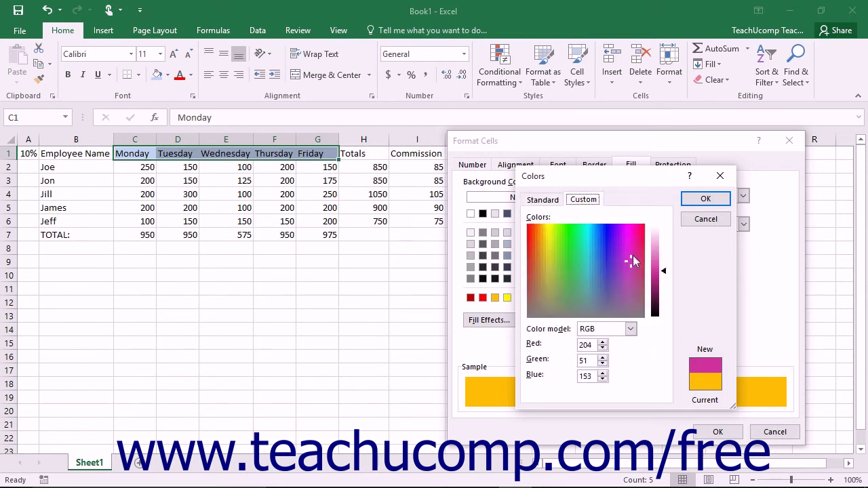
drag(631, 260, 625, 249)
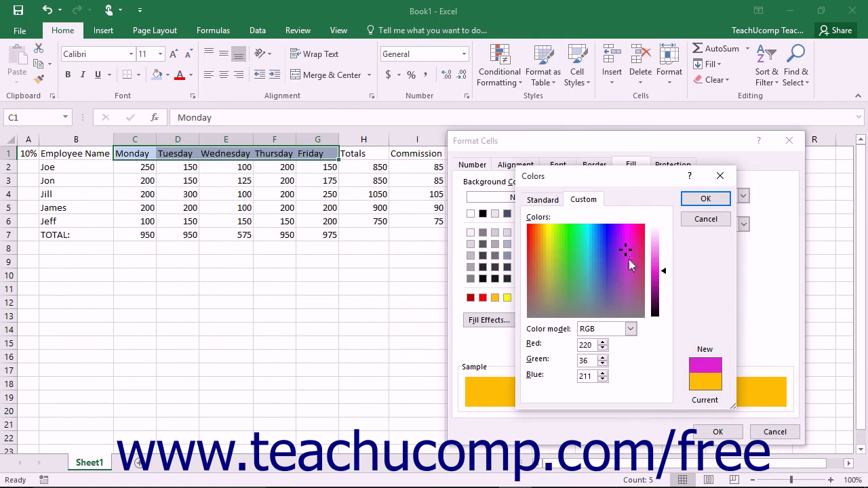
click(703, 200)
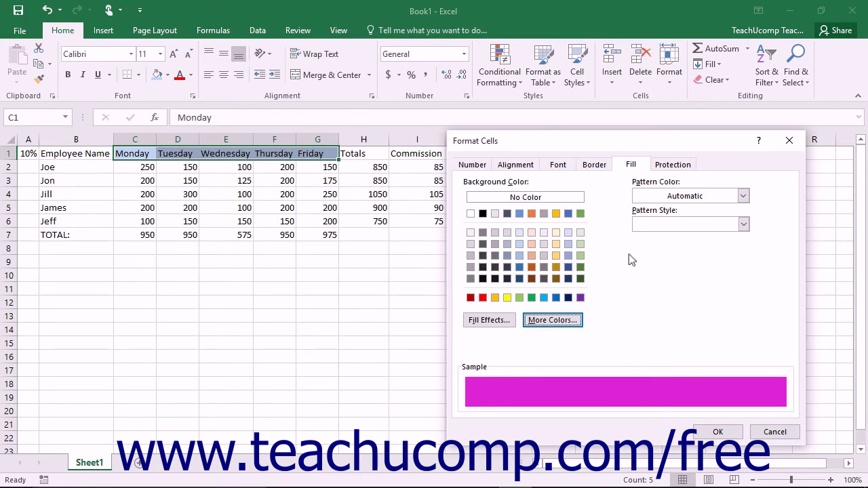
- Apply a two-colour horizontal white-to-blue gradient fill, second variant, via Fill Effects
click(493, 320)
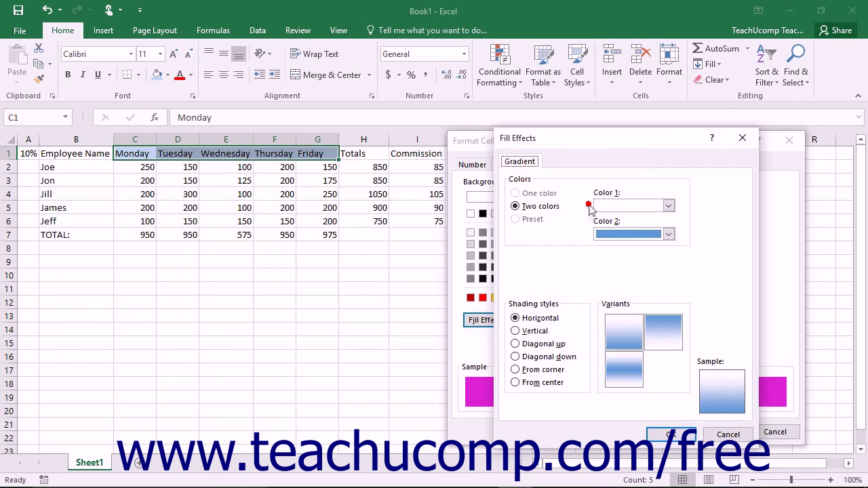
click(590, 235)
click(554, 301)
click(658, 330)
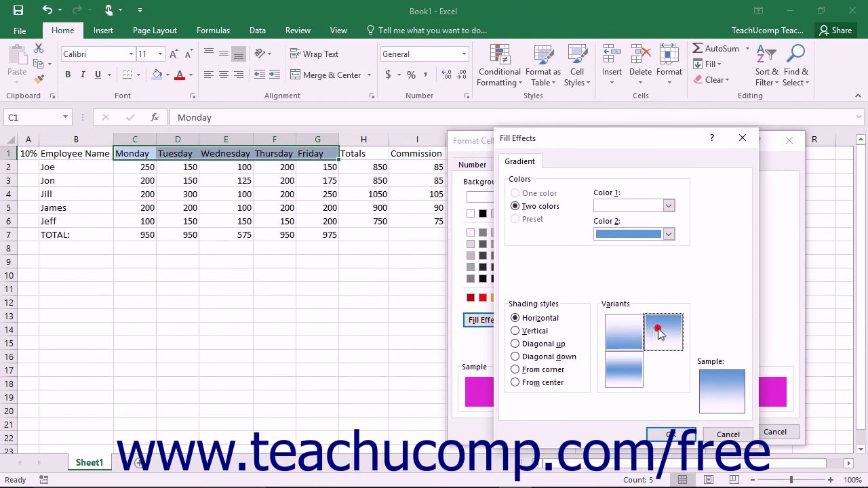
click(670, 434)
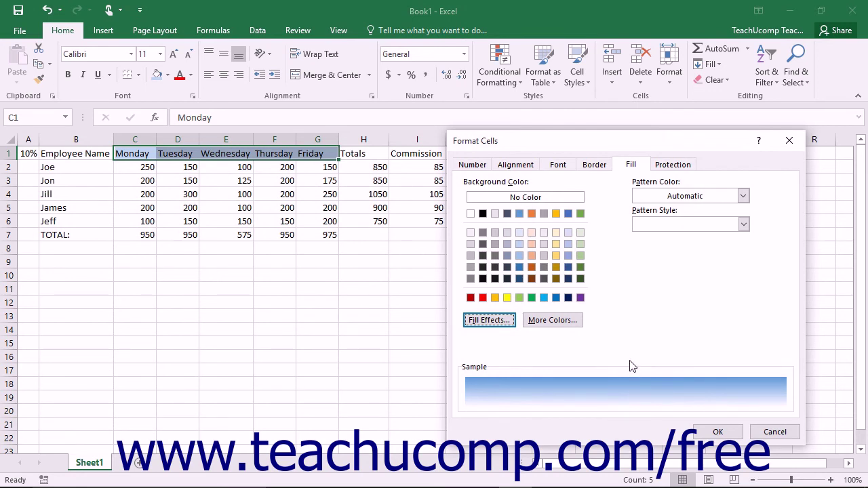
click(743, 197)
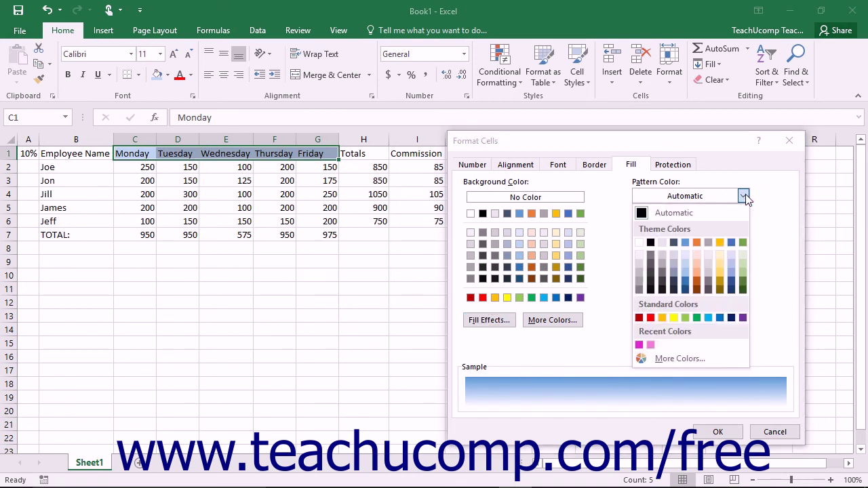
click(745, 197)
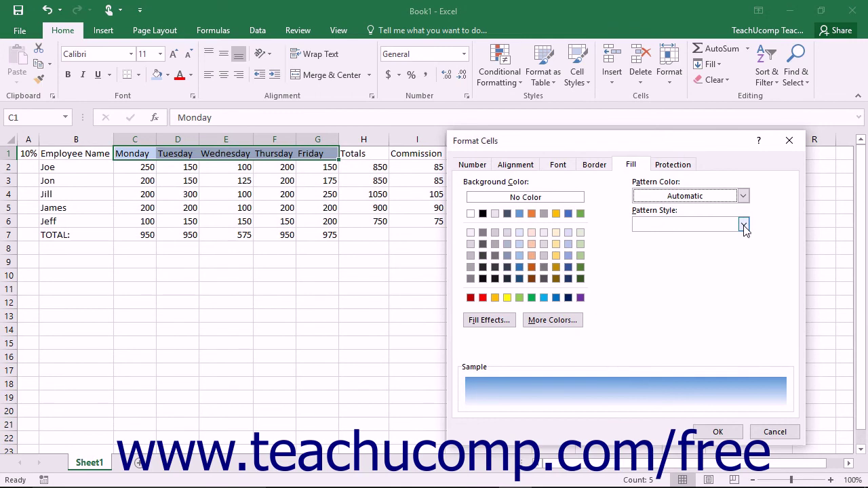
click(744, 226)
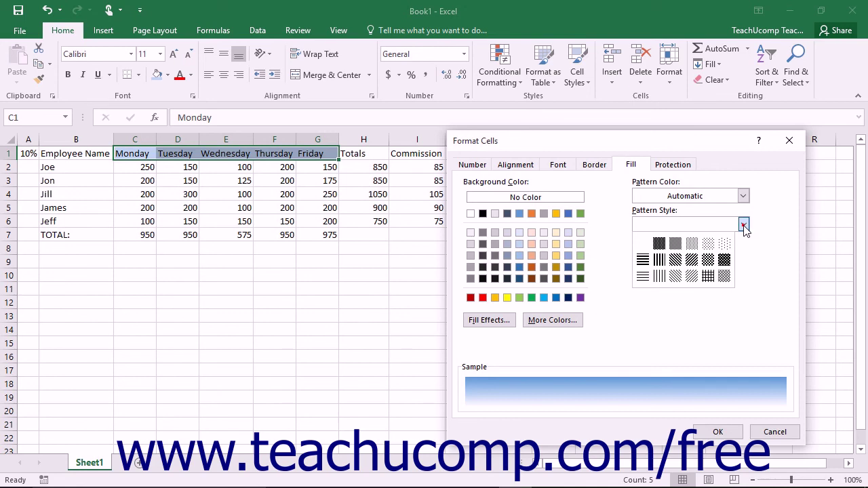
click(743, 226)
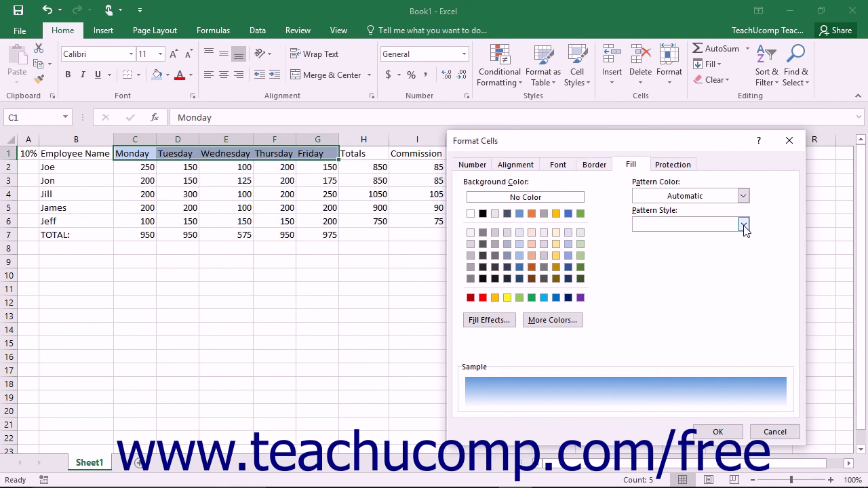
click(717, 432)
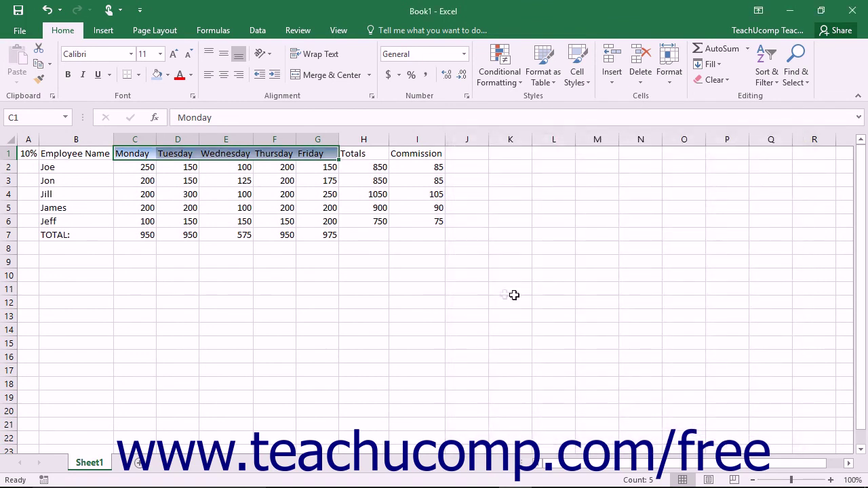